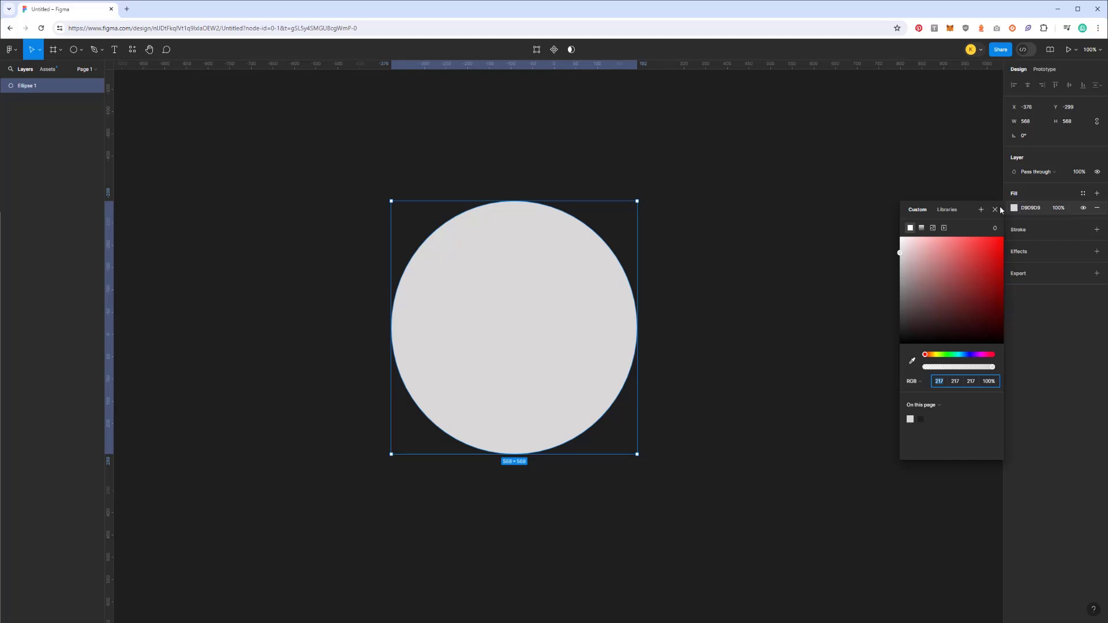
- Change the circle's fill to a linear gradient running from white (FFFFFF) to black (000000)
{"action": "left_click", "coordinate": [922, 228]}
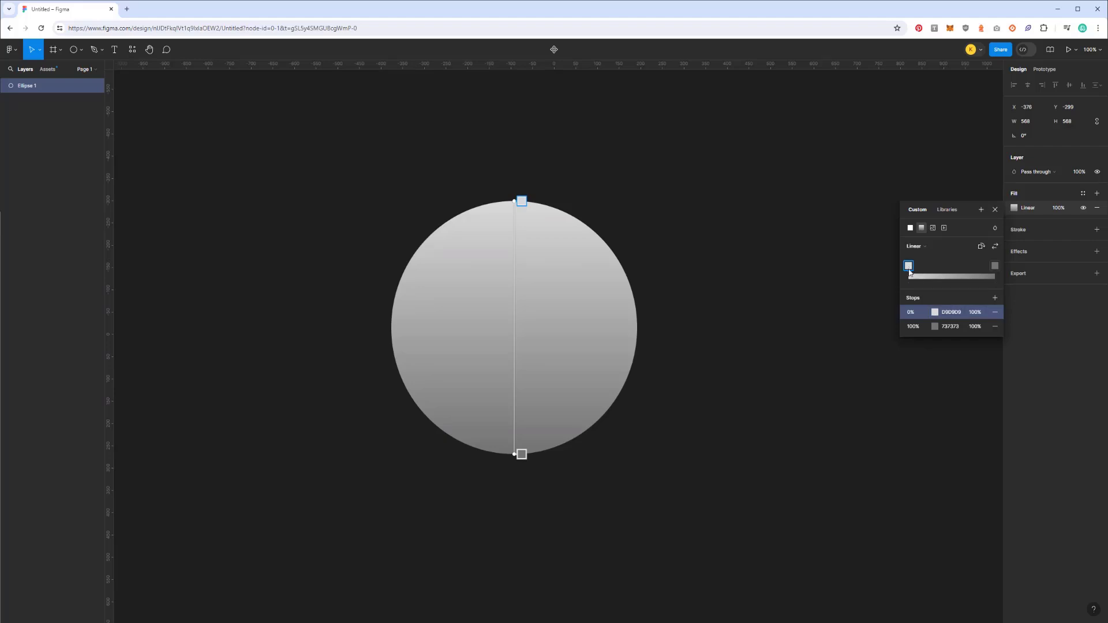
{"action": "left_click", "coordinate": [935, 312]}
{"action": "left_click_drag", "start_coordinate": [829, 358], "coordinate": [770, 317]}
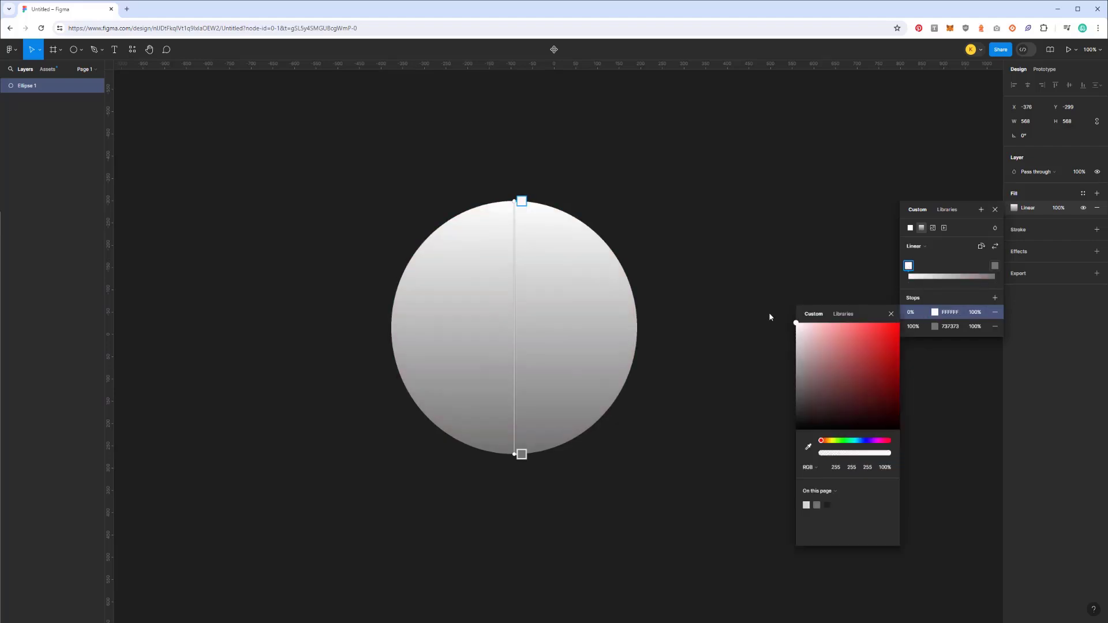
{"action": "left_click", "coordinate": [995, 268]}
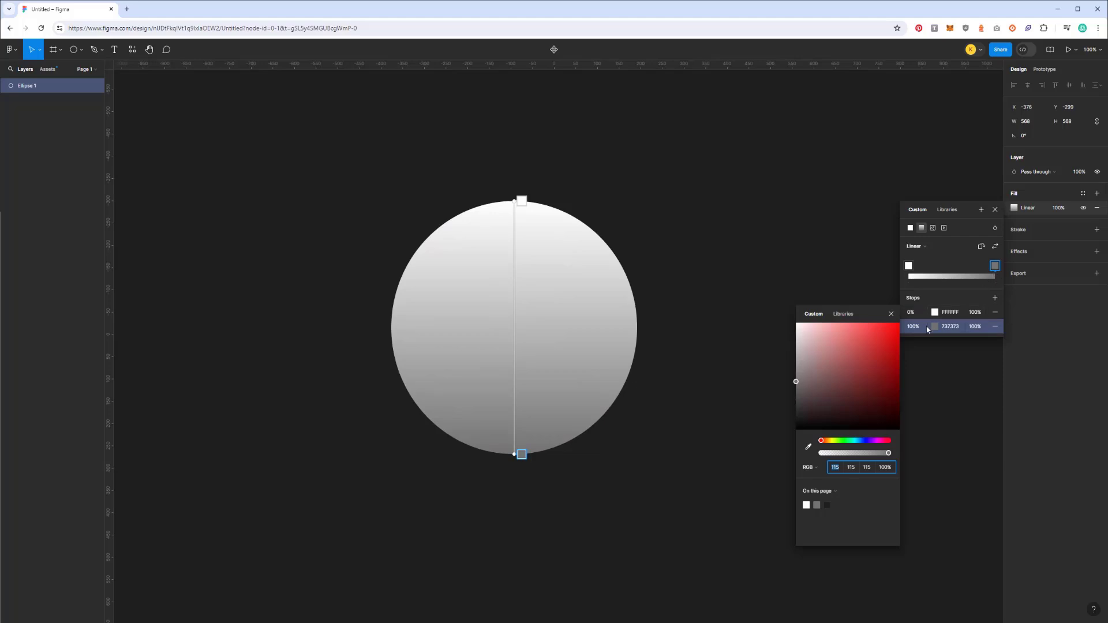
{"action": "left_click_drag", "start_coordinate": [809, 402], "coordinate": [742, 455]}
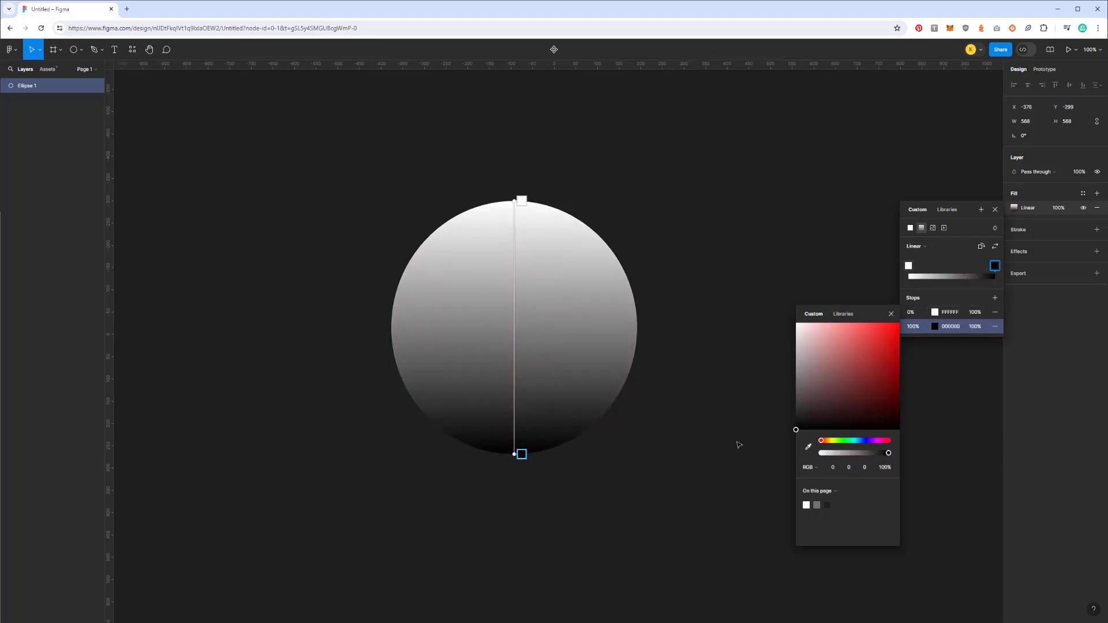
- Set the opacity of the circle's fill gradient stops to 30% for white and 10% for black
{"action": "left_click", "coordinate": [980, 313]}
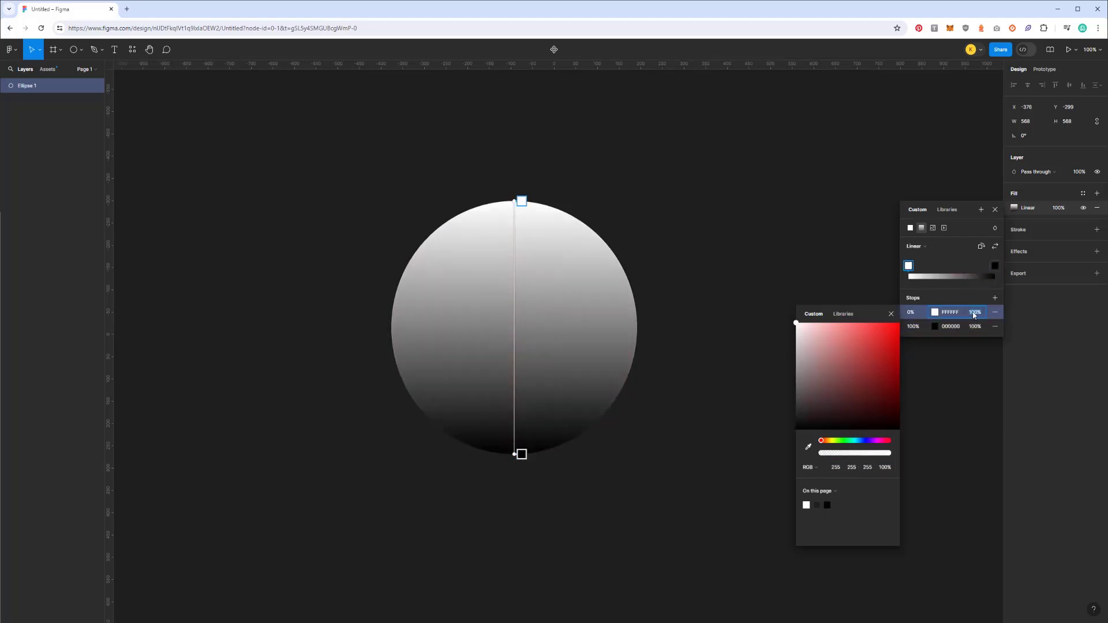
{"action": "type", "text": "30"}
{"action": "key", "text": "Return"}
{"action": "left_click", "coordinate": [973, 327]}
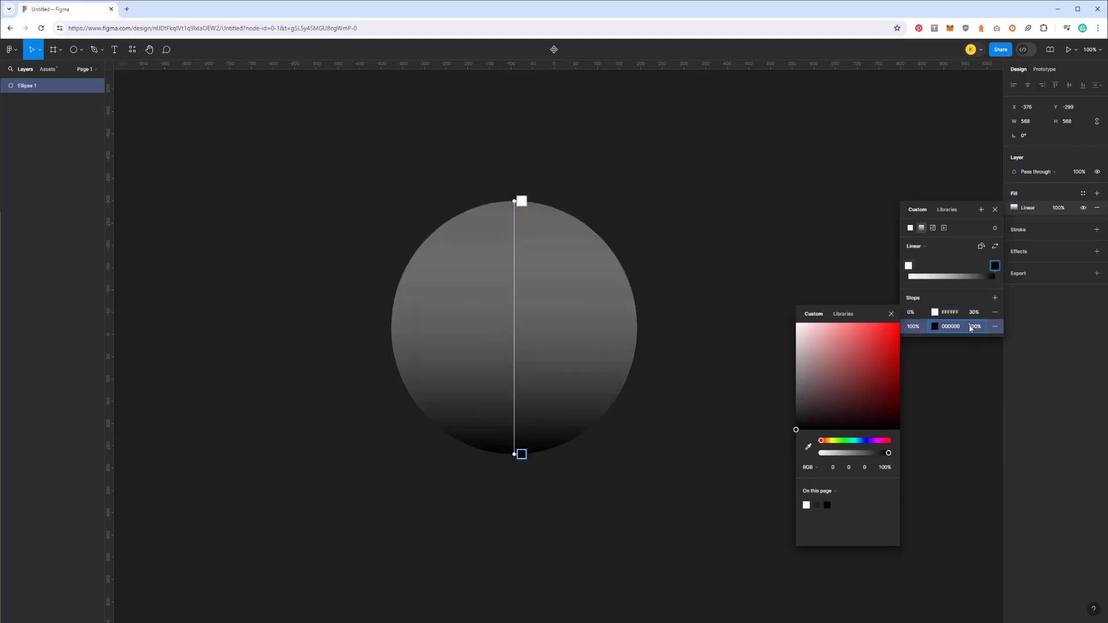
{"action": "left_click", "coordinate": [973, 327]}
{"action": "type", "text": "10"}
{"action": "key", "text": "Return"}
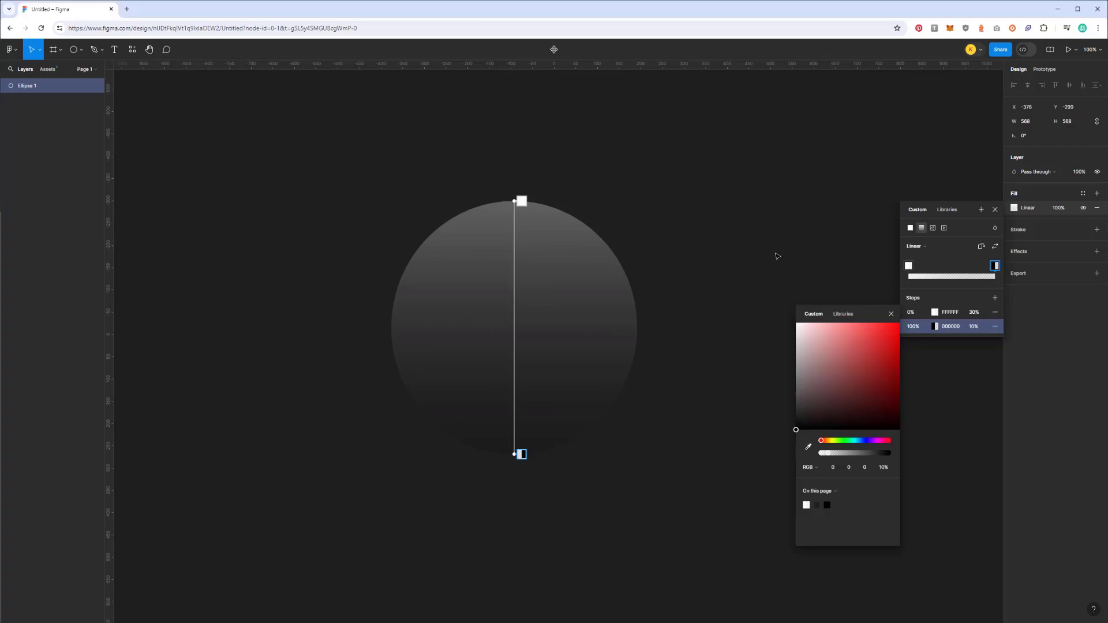
{"action": "left_click", "coordinate": [891, 314]}
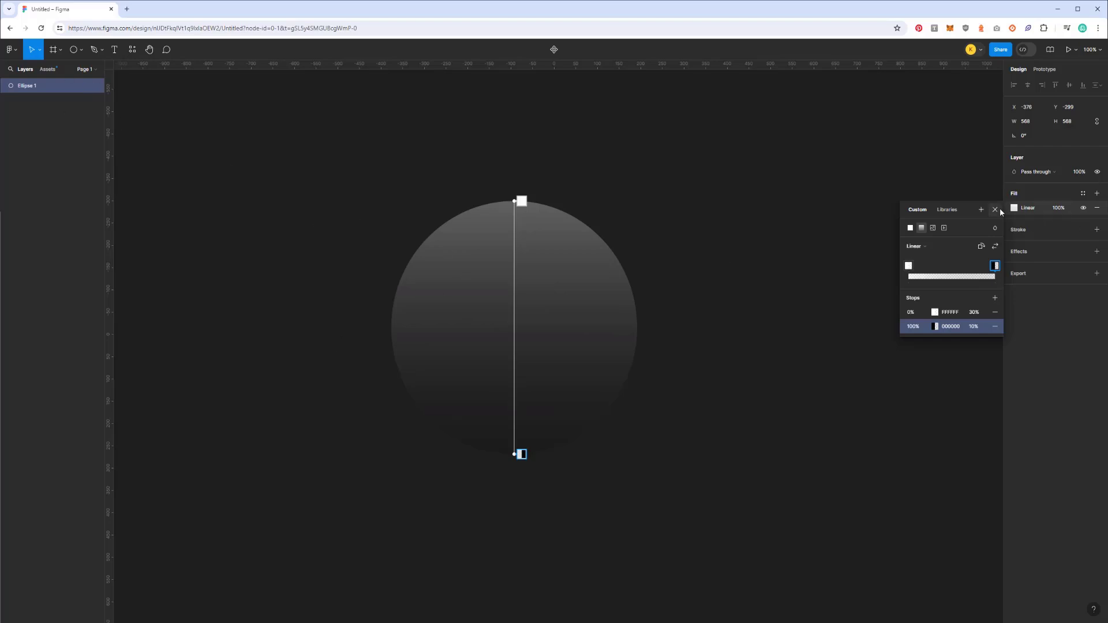
{"action": "key", "text": "Escape"}
- Reposition the circle near the middle of the canvas and give it a background blur effect of 30
{"action": "left_click_drag", "start_coordinate": [545, 332], "coordinate": [574, 337]}
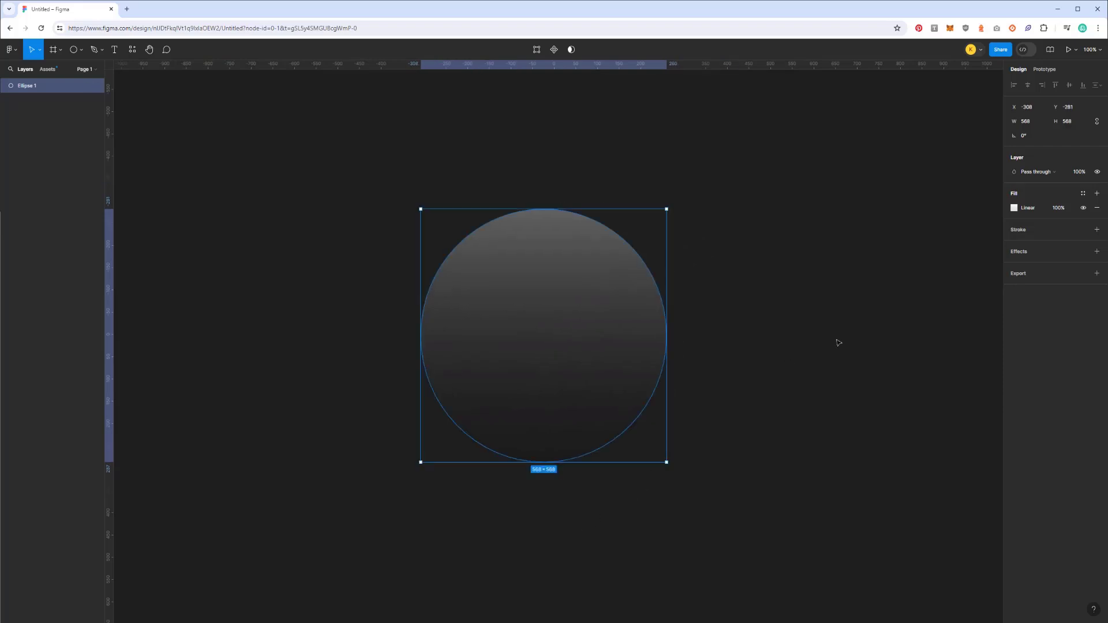
{"action": "left_click", "coordinate": [1051, 252]}
{"action": "left_click", "coordinate": [1014, 267]}
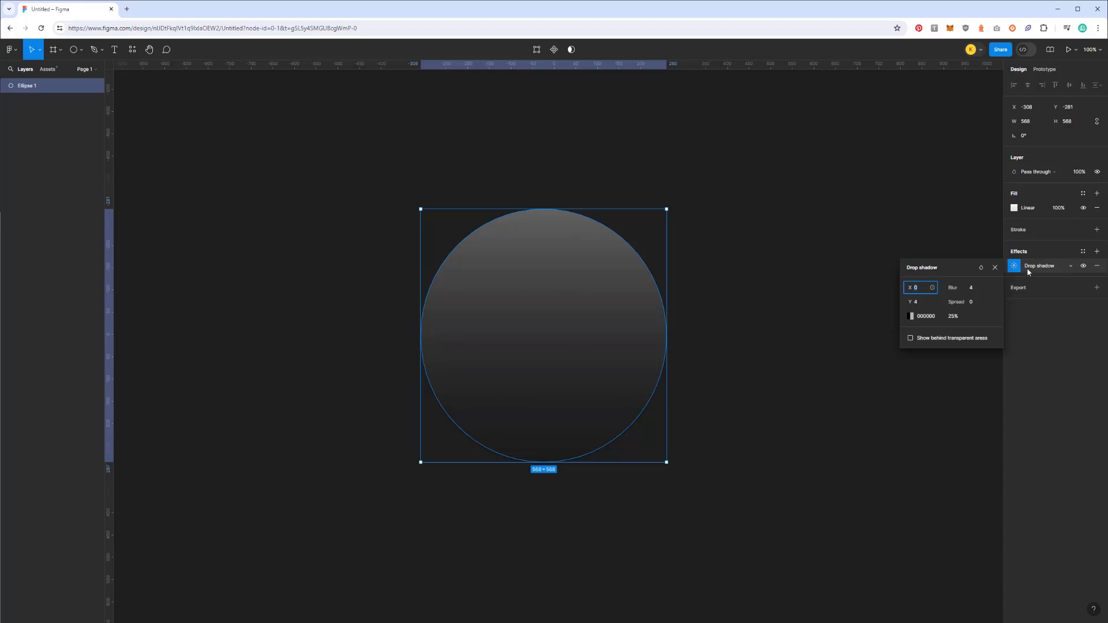
{"action": "left_click", "coordinate": [1036, 267]}
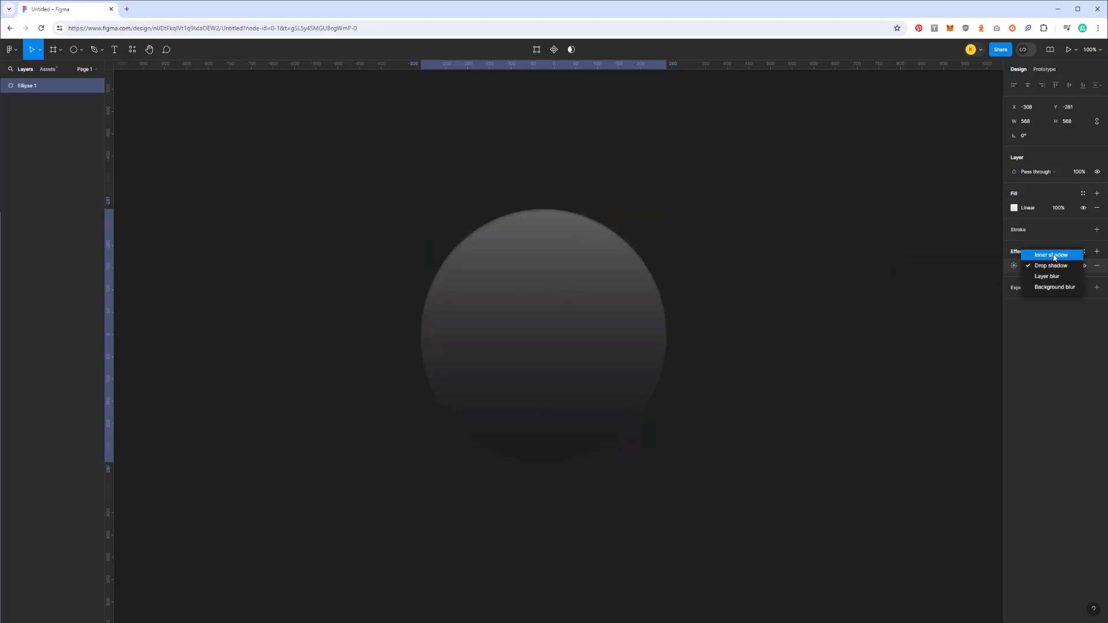
{"action": "left_click", "coordinate": [1049, 288]}
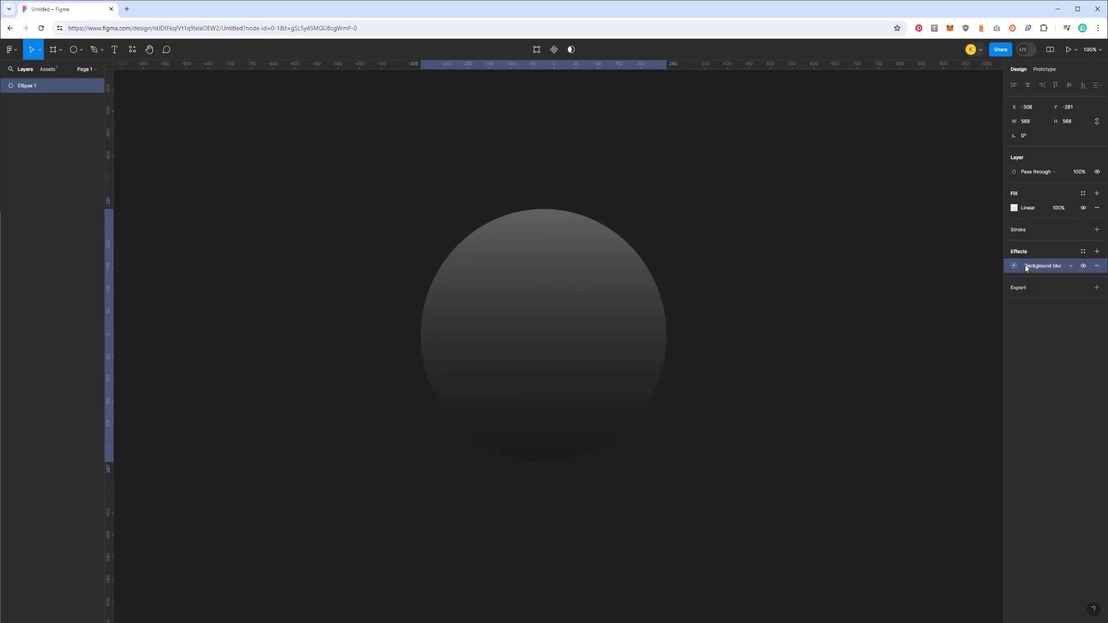
{"action": "left_click", "coordinate": [1013, 266]}
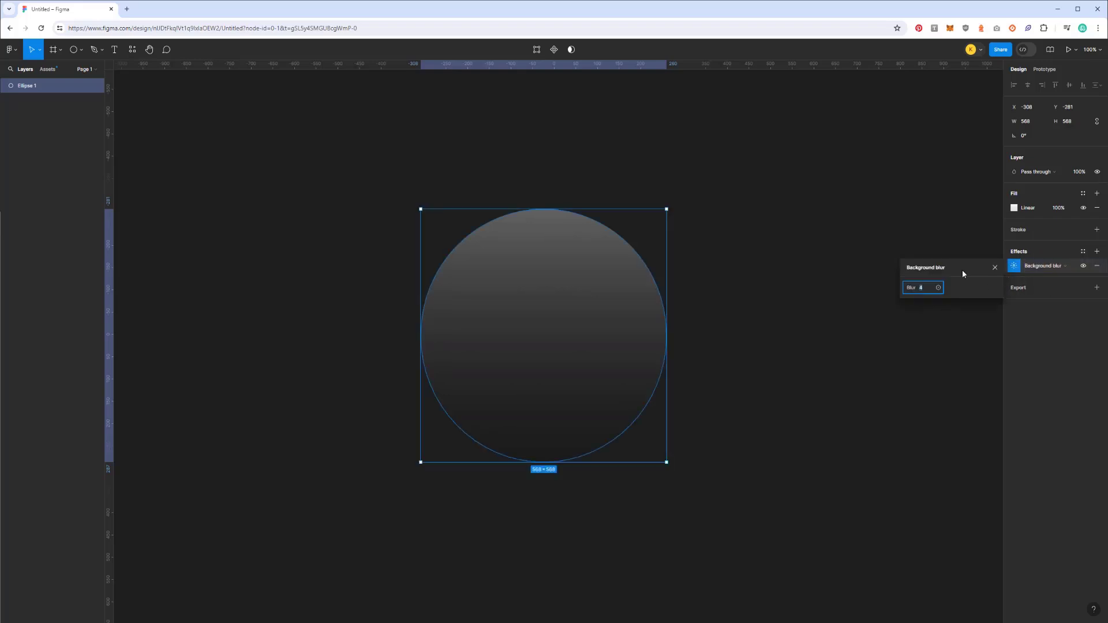
{"action": "type", "text": "30"}
{"action": "key", "text": "Return"}
{"action": "left_click", "coordinate": [826, 280]}
- Draw a second ellipse about 510 × 473 beside the gradient circle and place its layer beneath it
{"action": "left_click_drag", "start_coordinate": [565, 319], "coordinate": [674, 307]}
{"action": "left_click", "coordinate": [74, 49]}
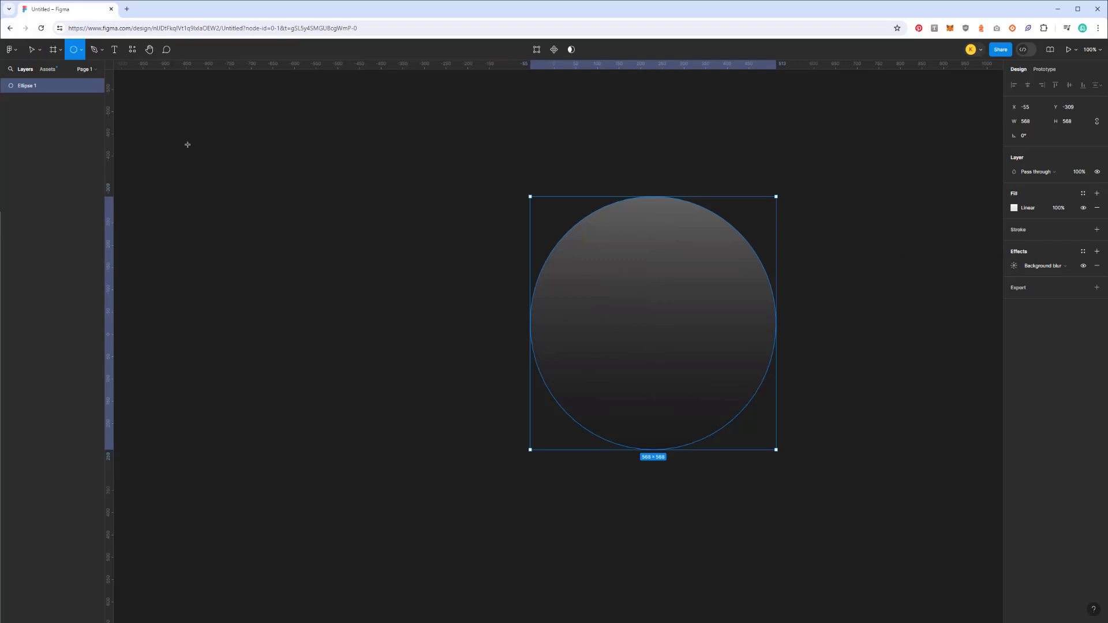
{"action": "left_click_drag", "start_coordinate": [262, 218], "coordinate": [483, 429]}
{"action": "left_click_drag", "start_coordinate": [28, 85], "coordinate": [34, 125]}
- Overlap the light ellipse with the gradient circle to check the background blur, and move the two shapes apart
{"action": "left_click_drag", "start_coordinate": [364, 332], "coordinate": [566, 313]}
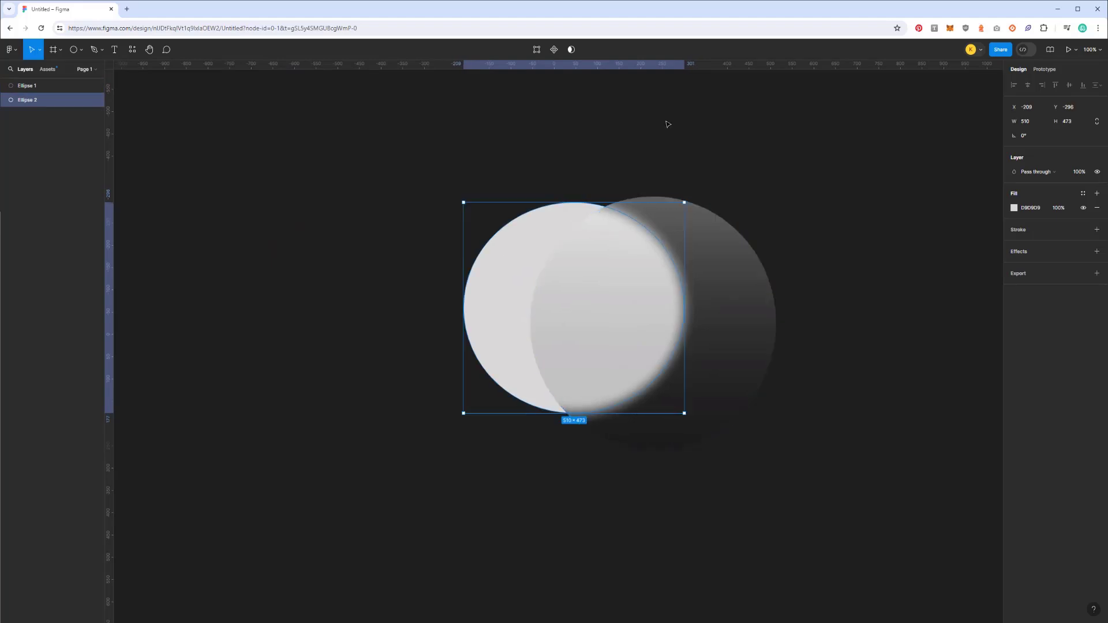
{"action": "left_click_drag", "start_coordinate": [604, 279], "coordinate": [218, 197]}
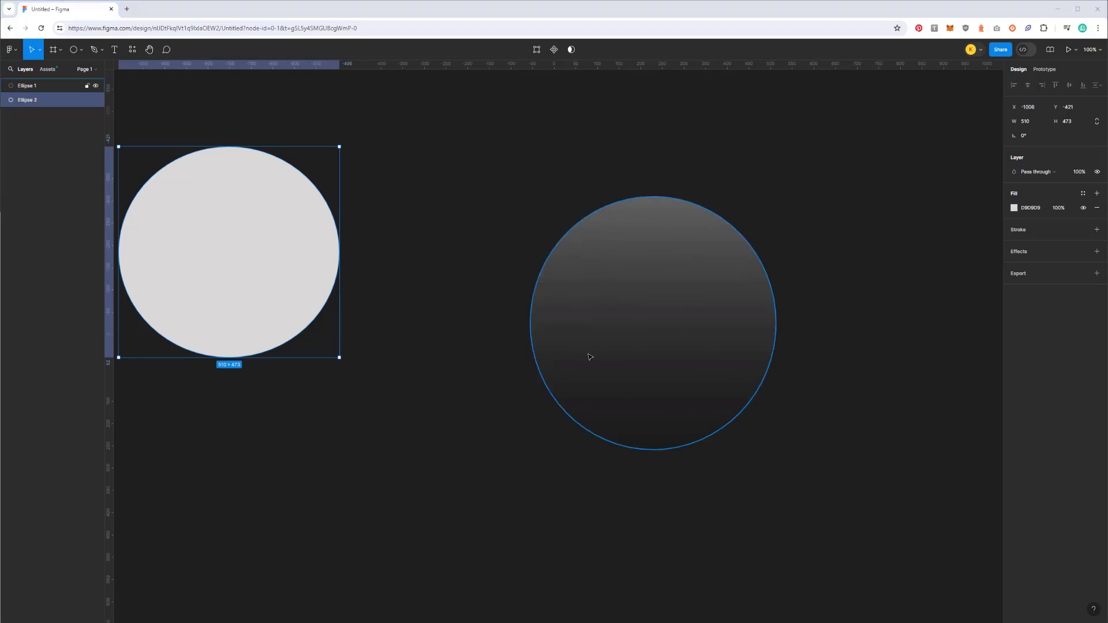
{"action": "left_click", "coordinate": [613, 358]}
{"action": "left_click_drag", "start_coordinate": [619, 310], "coordinate": [611, 284]}
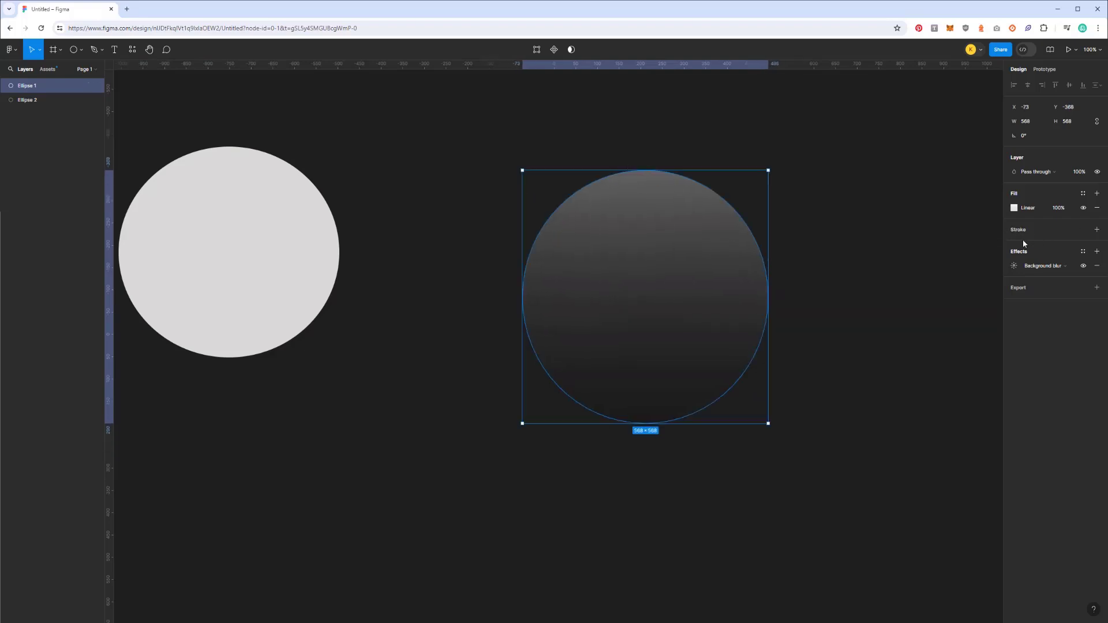
- Add a stroke to the gradient circle with a linear gradient from white (FFFFFF) to black (000000)
{"action": "left_click", "coordinate": [1096, 230]}
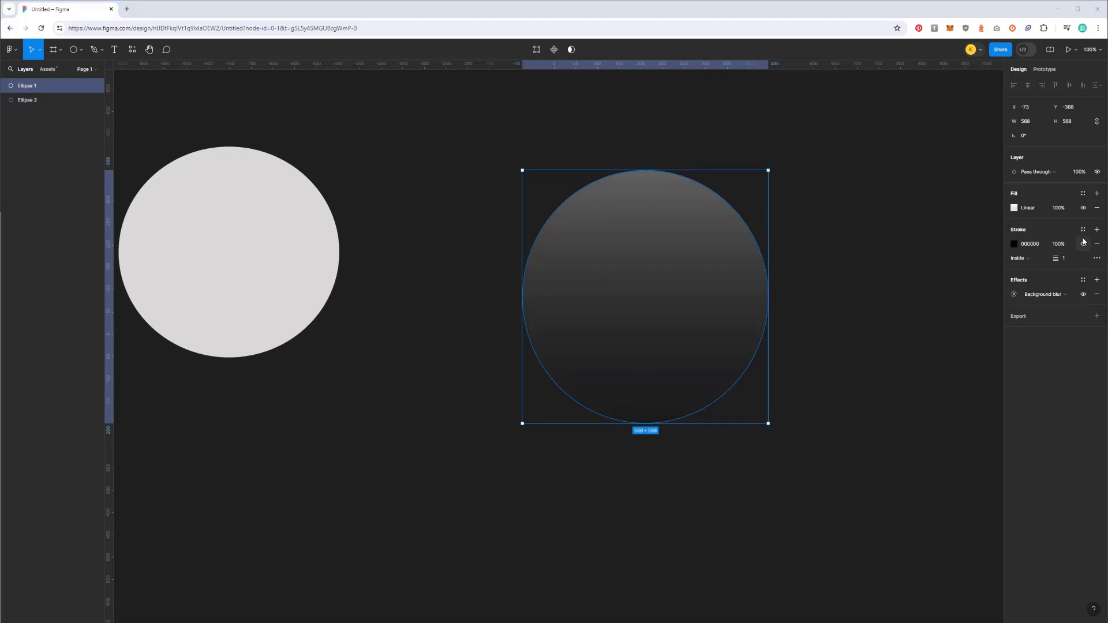
{"action": "left_click", "coordinate": [1014, 244]}
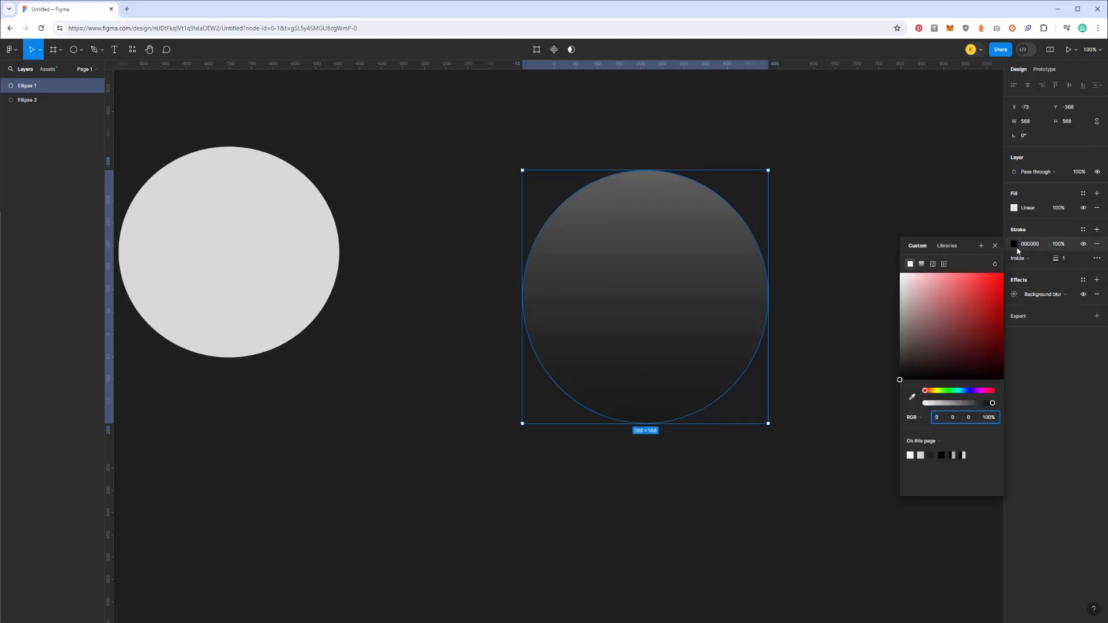
{"action": "left_click", "coordinate": [922, 265]}
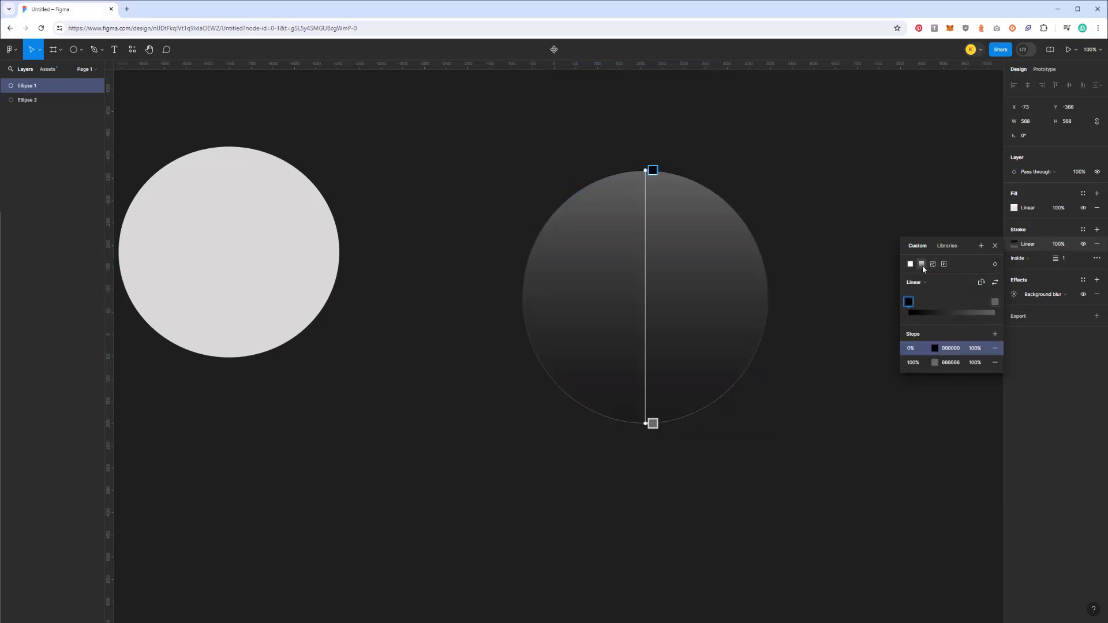
{"action": "left_click", "coordinate": [935, 348]}
{"action": "left_click_drag", "start_coordinate": [842, 386], "coordinate": [784, 345]}
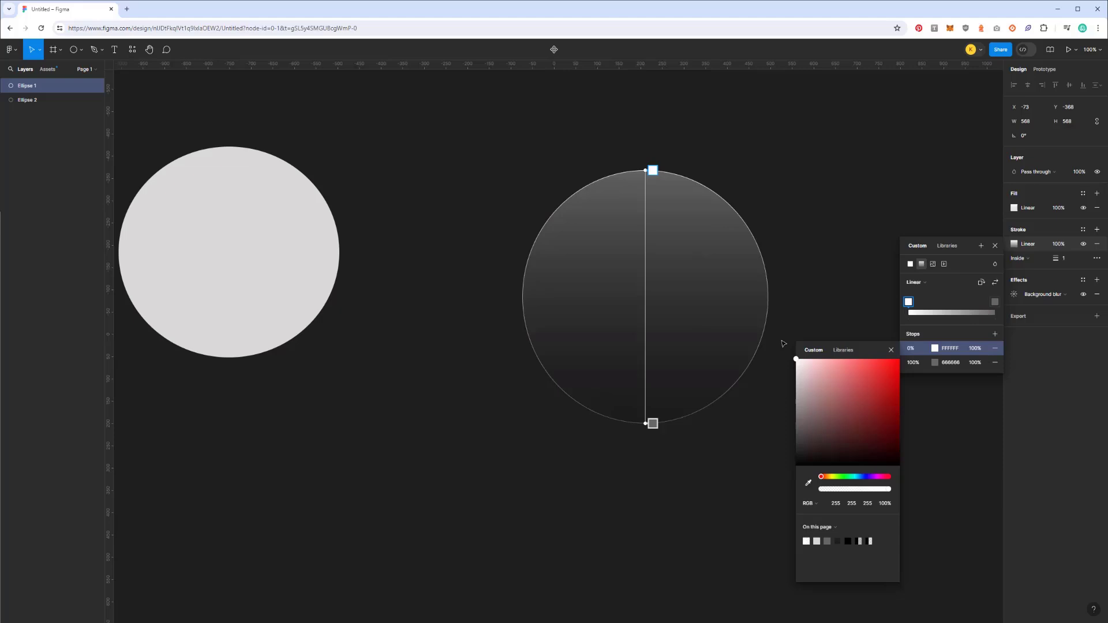
{"action": "left_click", "coordinate": [935, 362]}
{"action": "left_click_drag", "start_coordinate": [832, 414], "coordinate": [758, 485]}
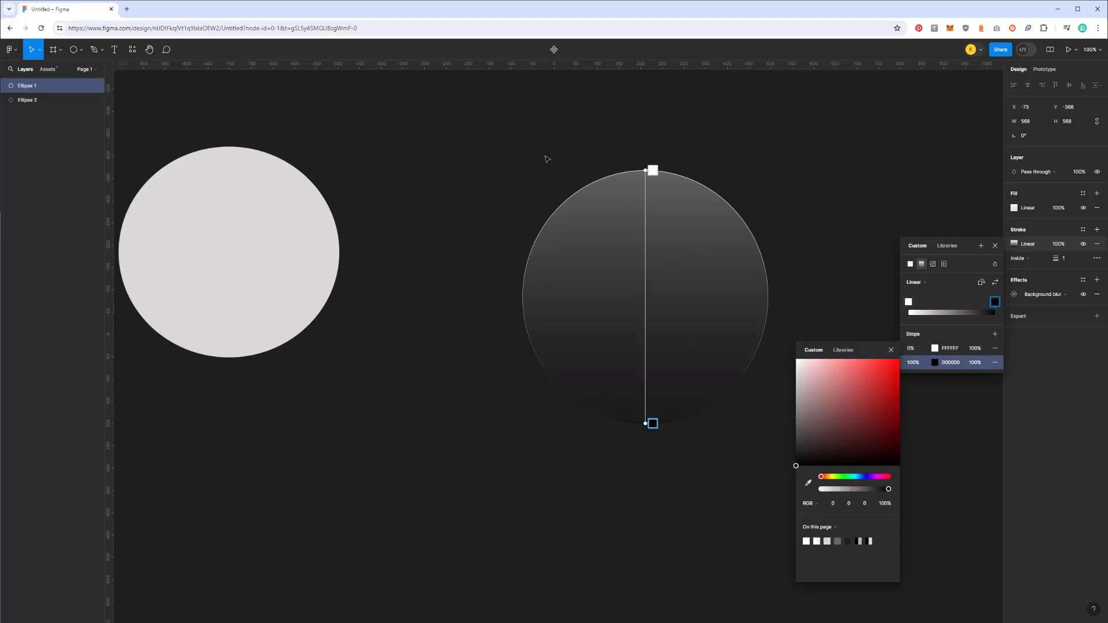
- Set the opacity of the stroke gradient's white stop to 50%
{"action": "left_click", "coordinate": [971, 350]}
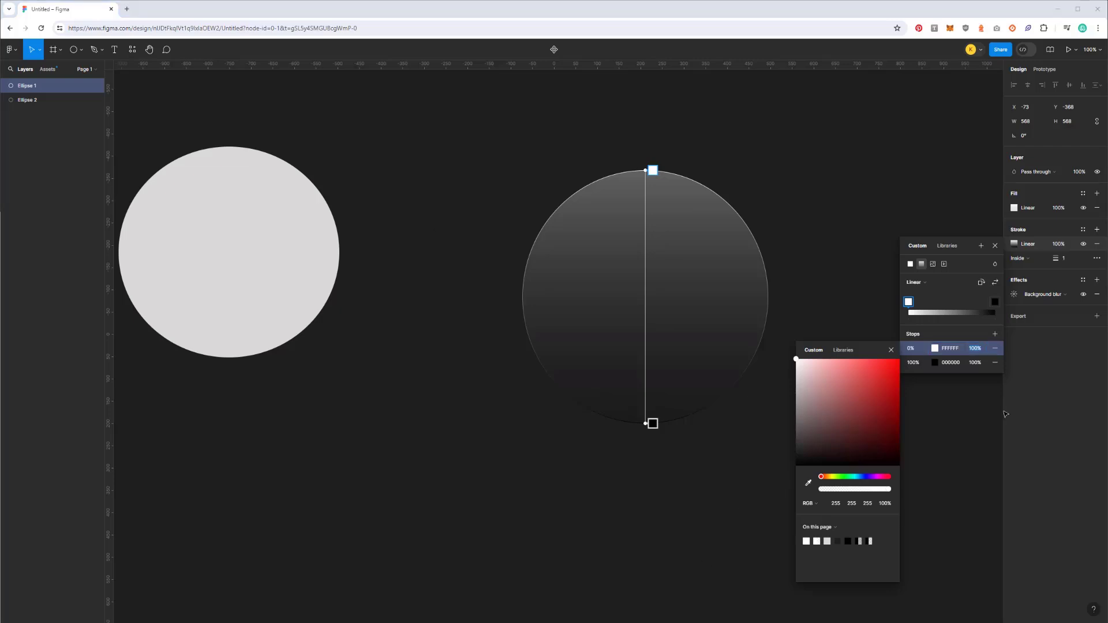
{"action": "left_click", "coordinate": [981, 350]}
{"action": "left_click", "coordinate": [980, 350]}
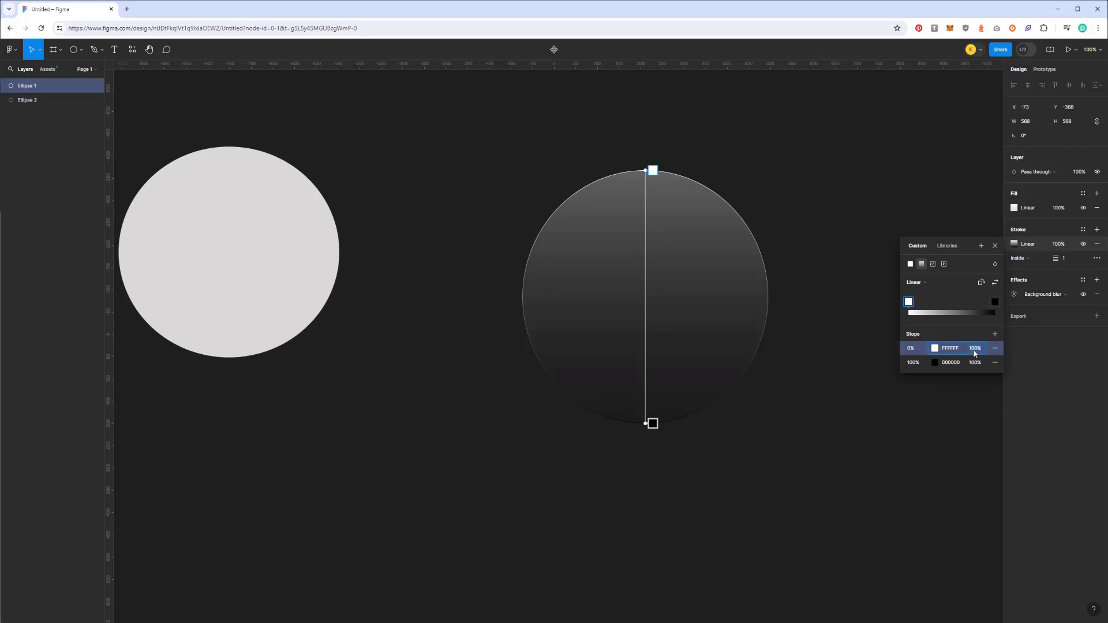
{"action": "type", "text": "10"}
{"action": "key", "text": "BackSpace"}
{"action": "key", "text": "BackSpace"}
{"action": "type", "text": "80"}
{"action": "key", "text": "Return"}
{"action": "left_click", "coordinate": [975, 354]}
{"action": "type", "text": "50"}
{"action": "key", "text": "Return"}
- Set the opacity of the stroke gradient's black stop to 30%
{"action": "left_click", "coordinate": [971, 365]}
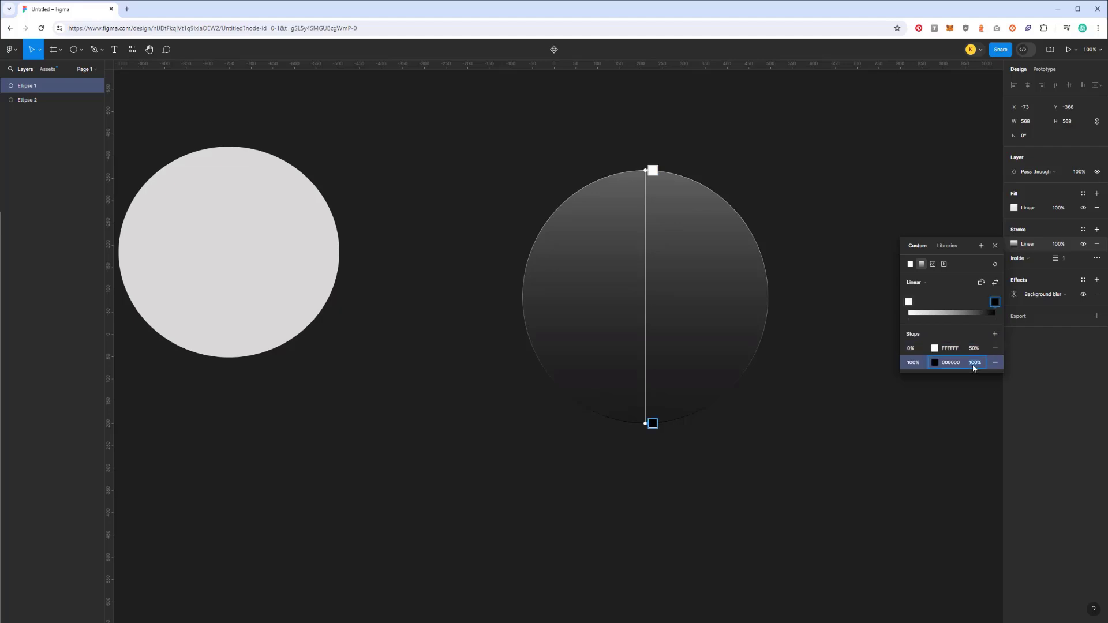
{"action": "type", "text": "10"}
{"action": "key", "text": "Return"}
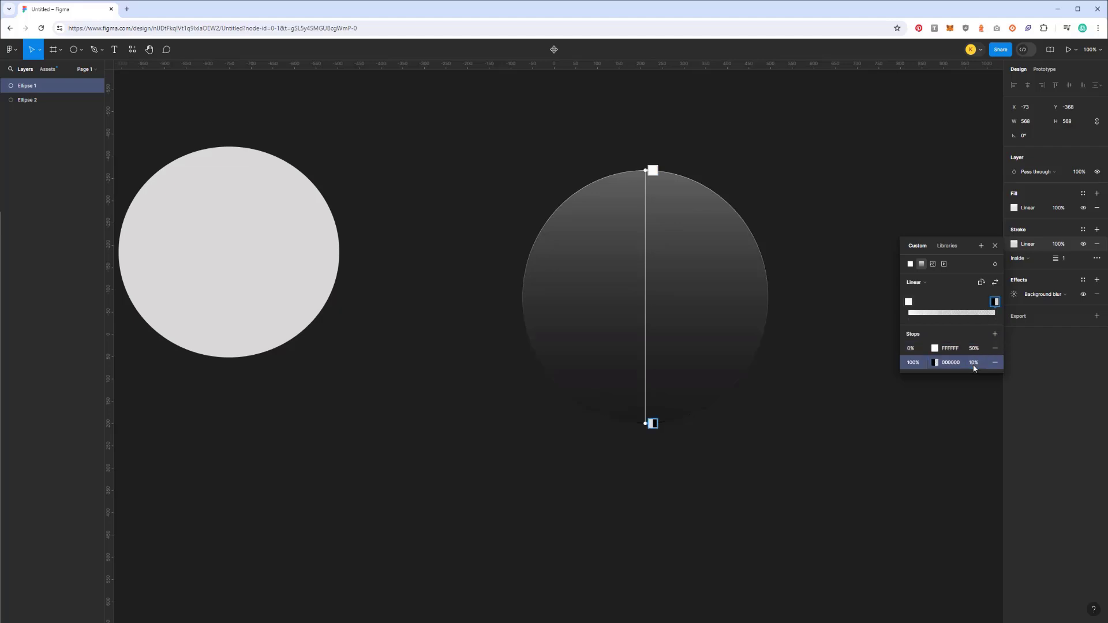
{"action": "type", "text": "30"}
{"action": "key", "text": "Return"}
{"action": "left_click", "coordinate": [995, 245]}
- Check the glass effect by overlapping the two shapes, separating them, and placing the light ellipse partly behind the glass circle
{"action": "left_click_drag", "start_coordinate": [680, 297], "coordinate": [361, 369]}
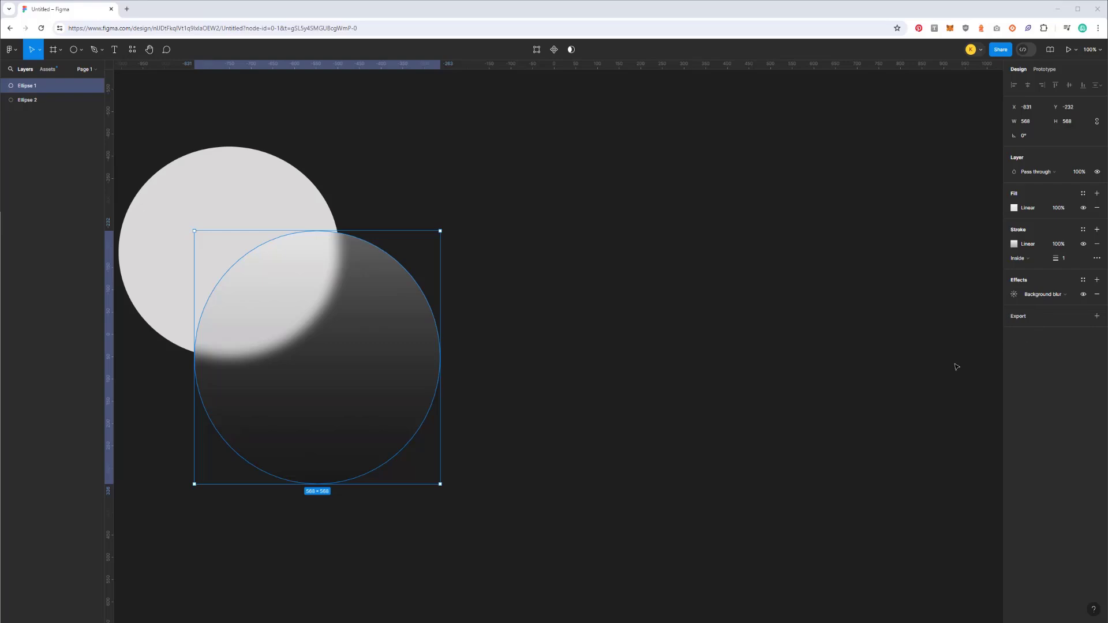
{"action": "left_click_drag", "start_coordinate": [301, 347], "coordinate": [560, 282]}
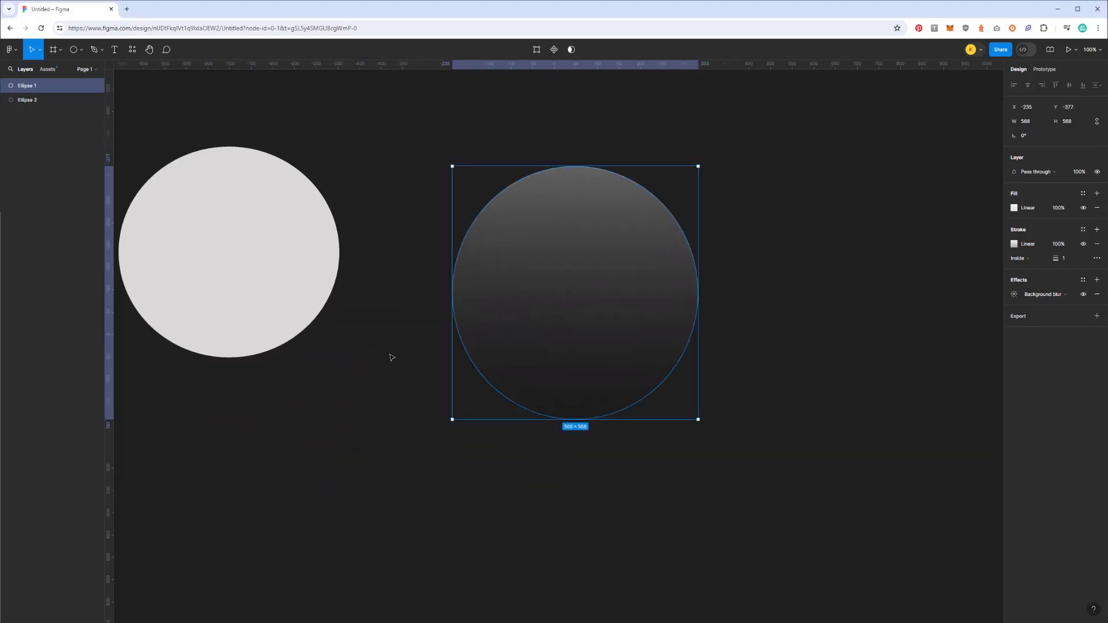
{"action": "mouse_move", "coordinate": [248, 284]}
{"action": "left_mouse_down"}
{"action": "mouse_move", "coordinate": [470, 335]}
{"action": "mouse_move", "coordinate": [445, 317]}
{"action": "mouse_move", "coordinate": [479, 308]}
{"action": "mouse_move", "coordinate": [458, 309]}
{"action": "left_mouse_up"}
- Try different opacities for the white stop of the glass circle's fill gradient and settle on 60%
{"action": "left_click", "coordinate": [639, 314]}
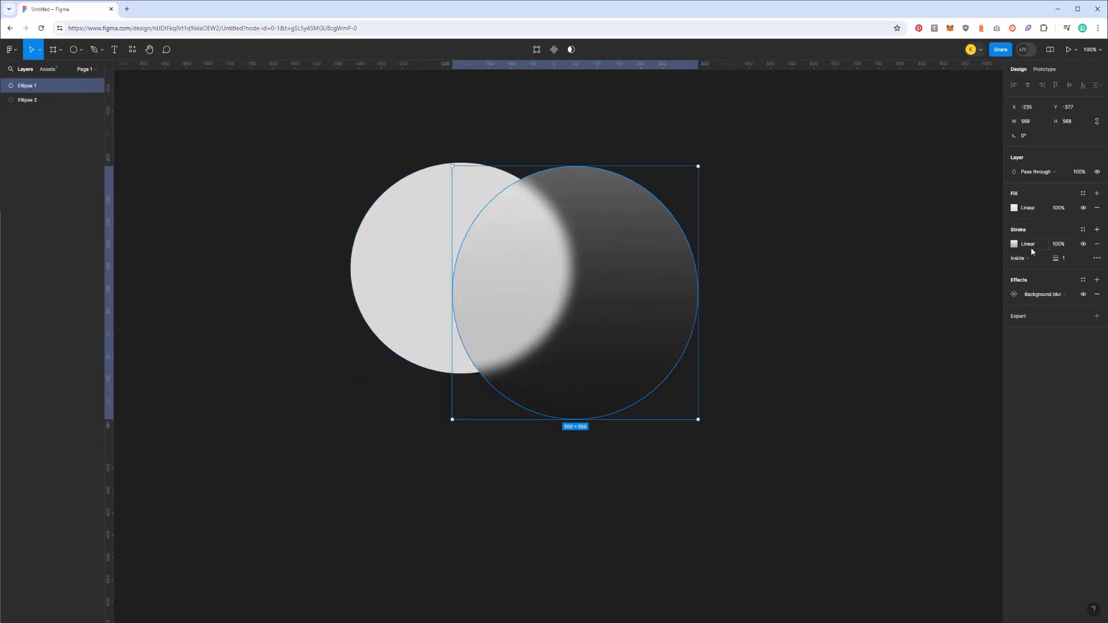
{"action": "left_click", "coordinate": [1029, 209]}
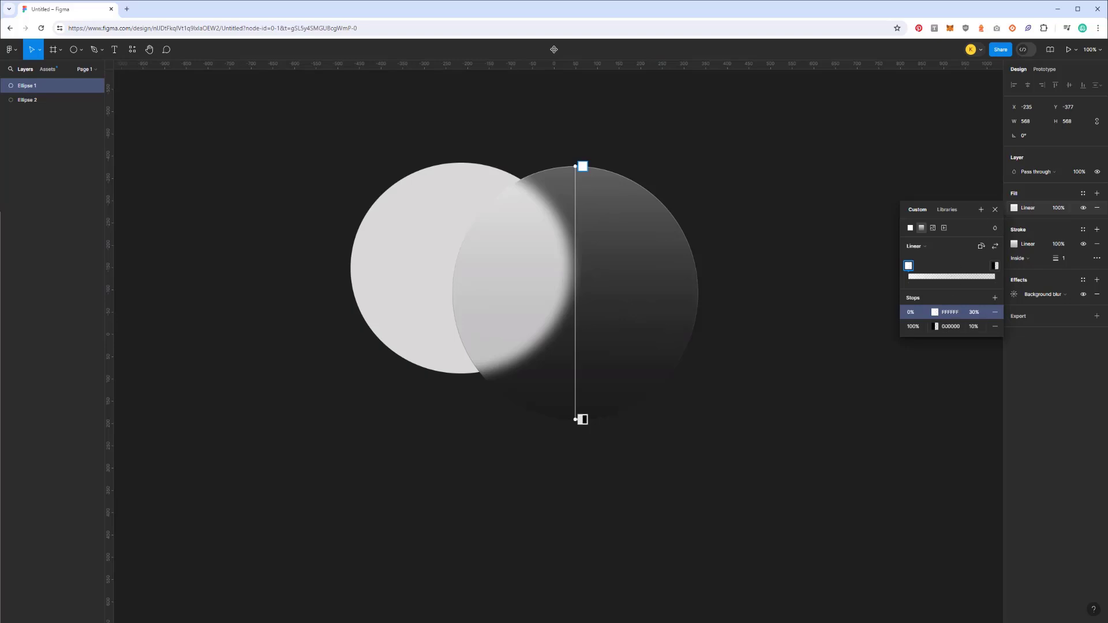
{"action": "key", "text": "shift+Up"}
{"action": "key", "text": "shift+Up"}
{"action": "key", "text": "shift+Up"}
{"action": "key", "text": "shift+Up"}
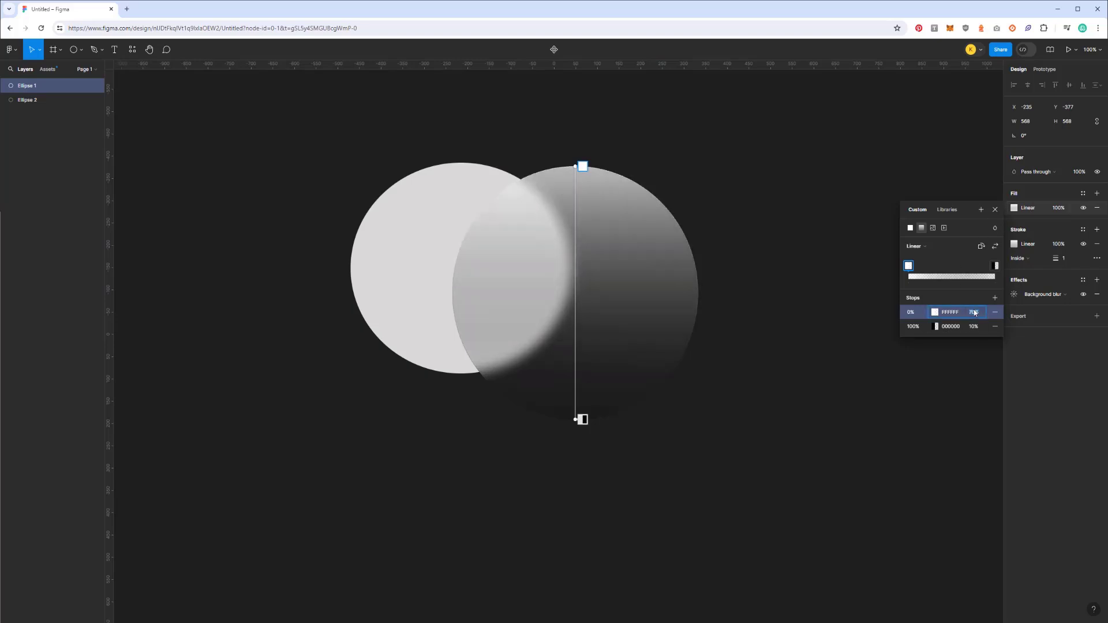
{"action": "key", "text": "shift+Down"}
{"action": "key", "text": "shift+Down"}
{"action": "key", "text": "shift+Down"}
{"action": "key", "text": "shift+Down"}
{"action": "key", "text": "shift+Down"}
{"action": "key", "text": "shift+Up"}
{"action": "key", "text": "shift+Up"}
{"action": "key", "text": "shift+Up"}
{"action": "key", "text": "shift+Up"}
{"action": "key", "text": "shift+Up"}
{"action": "key", "text": "shift+Up"}
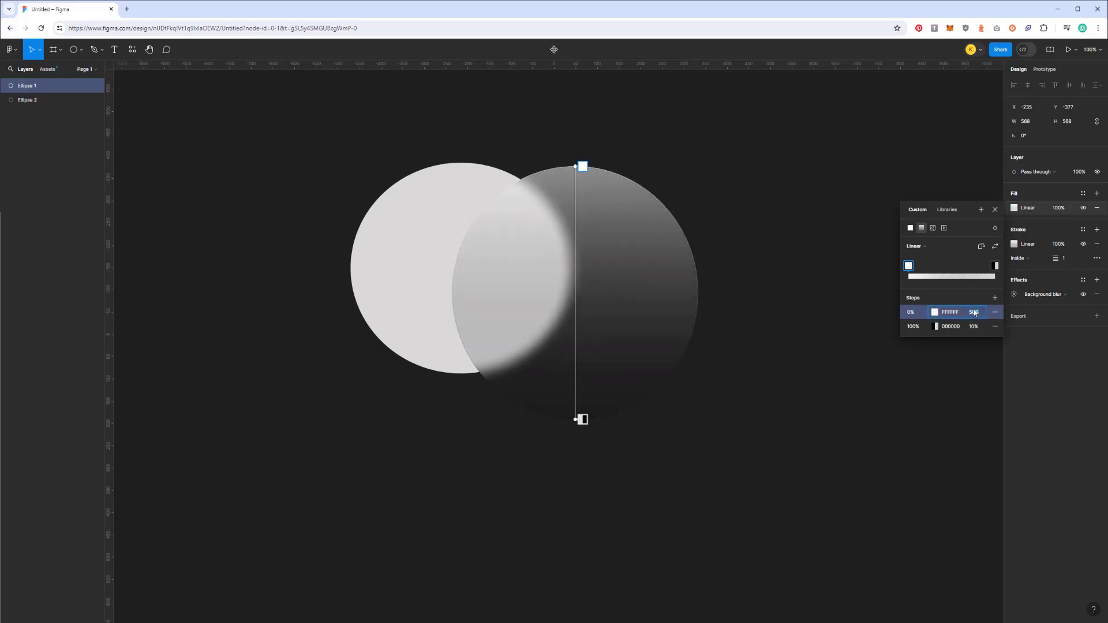
{"action": "key", "text": "shift+Down"}
{"action": "key", "text": "shift+Down"}
{"action": "key", "text": "shift+Down"}
{"action": "key", "text": "shift+Up"}
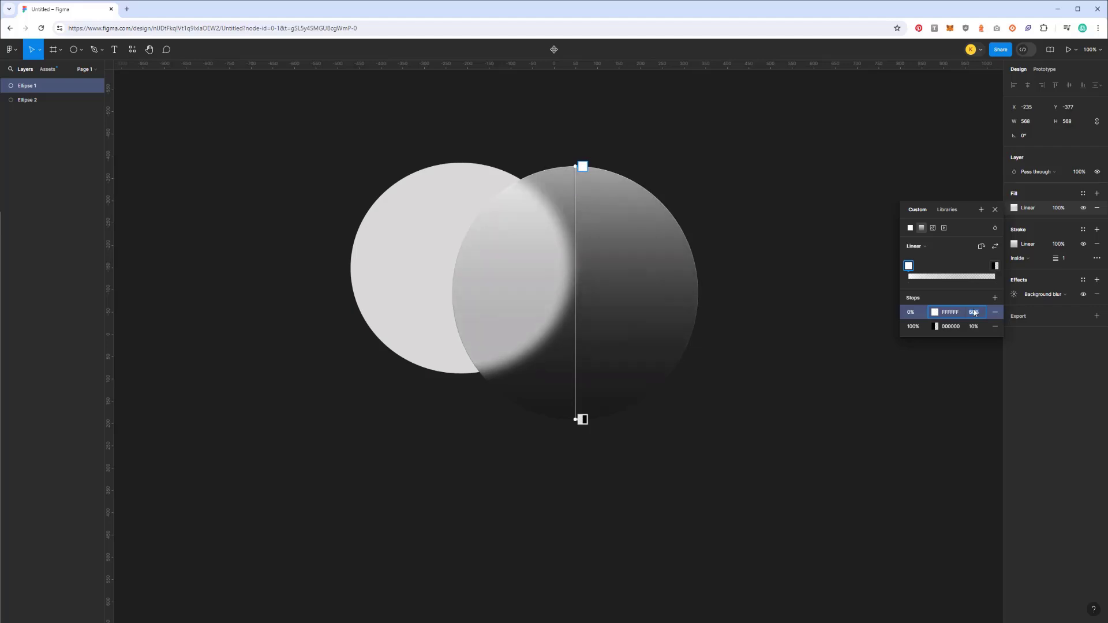
{"action": "key", "text": "Return"}
{"action": "left_click", "coordinate": [995, 209]}
- Move the light ellipse clear of the glass circle and expand the Basic website kit's Pages group in the asset libraries
{"action": "left_click_drag", "start_coordinate": [404, 263], "coordinate": [149, 235]}
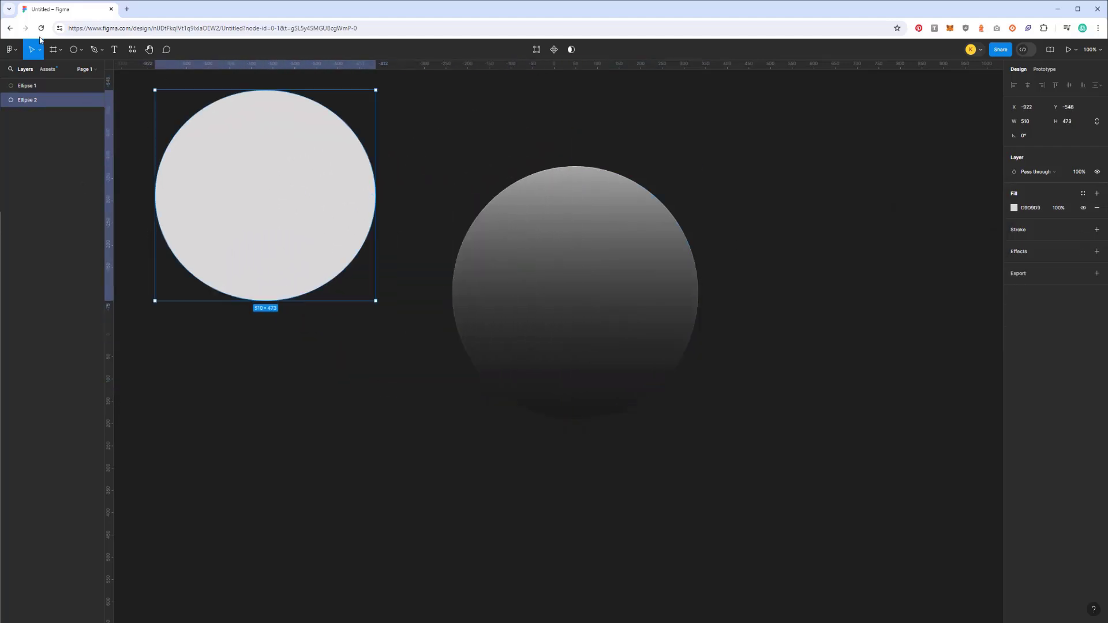
{"action": "left_click", "coordinate": [133, 51]}
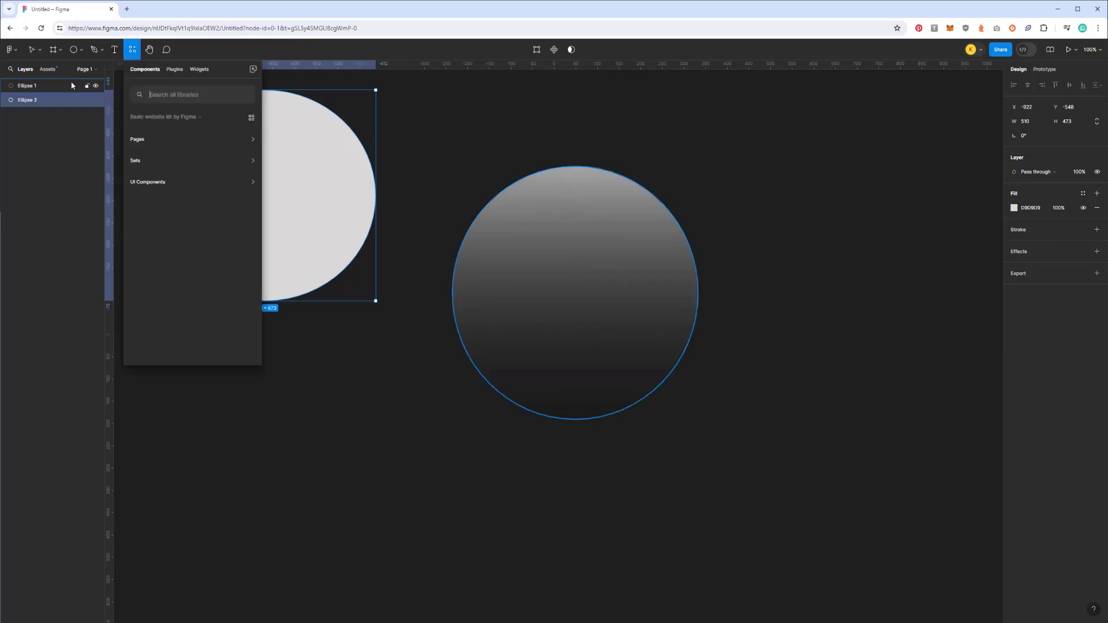
{"action": "left_click", "coordinate": [43, 71]}
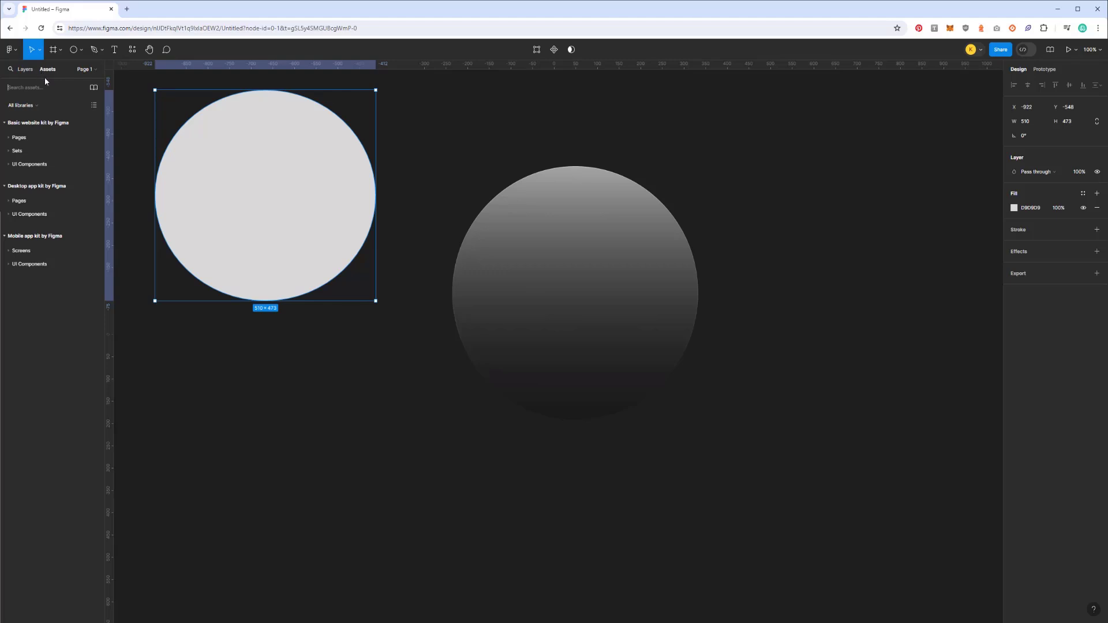
{"action": "left_click", "coordinate": [6, 124]}
{"action": "key", "text": "Escape"}
{"action": "left_click", "coordinate": [5, 124]}
{"action": "left_click", "coordinate": [13, 138]}
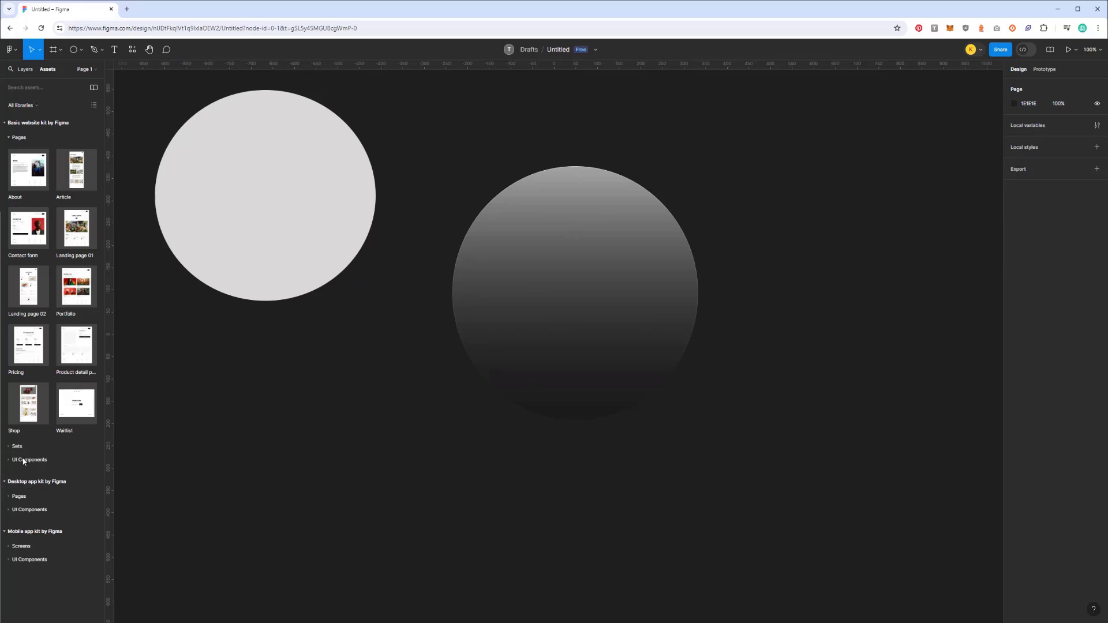
- Add the Contact form page from the Basic website kit to the canvas beside the glass circle
{"action": "left_click", "coordinate": [11, 497]}
{"action": "left_click", "coordinate": [11, 497]}
{"action": "left_click_drag", "start_coordinate": [23, 222], "coordinate": [816, 272]}
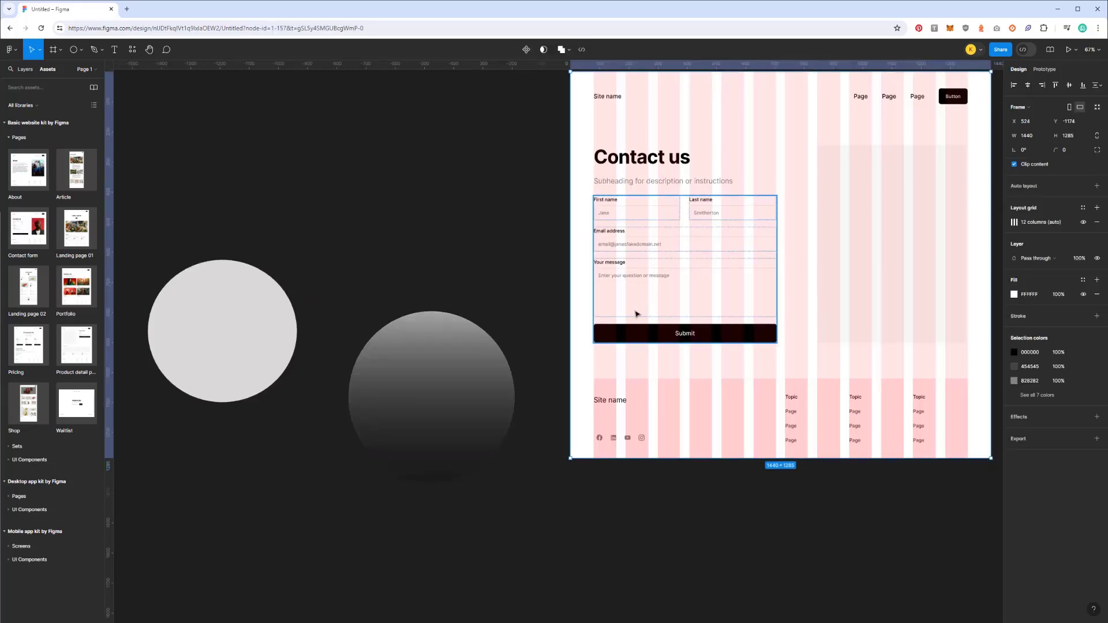
- Place the glass circle over the portrait photo on the contact form page
{"action": "left_click_drag", "start_coordinate": [459, 254], "coordinate": [247, 301]}
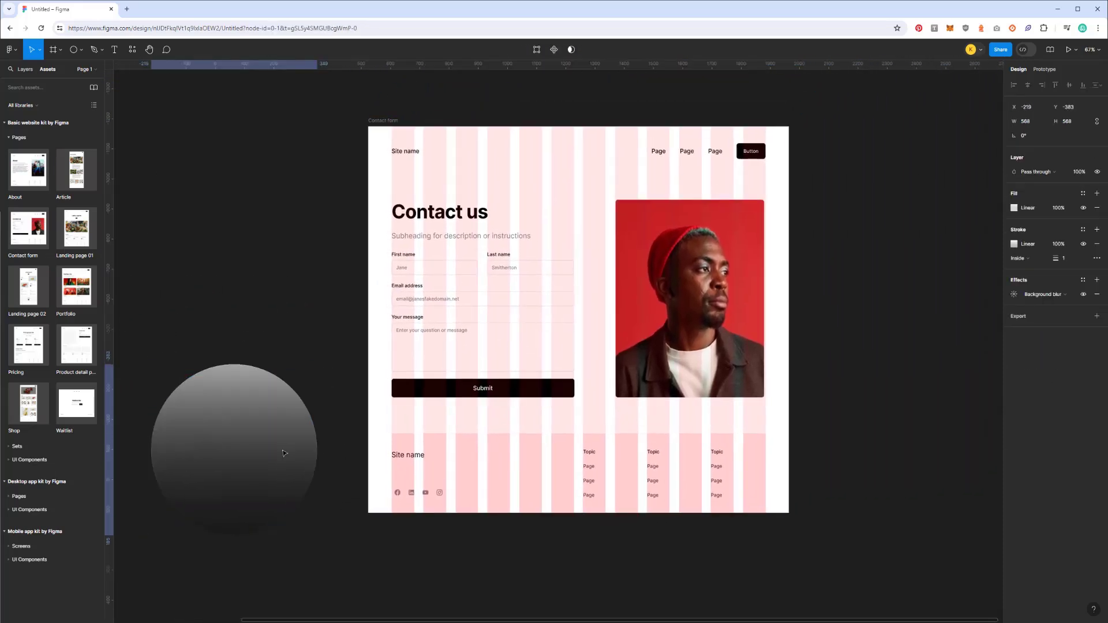
{"action": "left_click_drag", "start_coordinate": [238, 459], "coordinate": [689, 314]}
{"action": "left_click", "coordinate": [506, 118]}
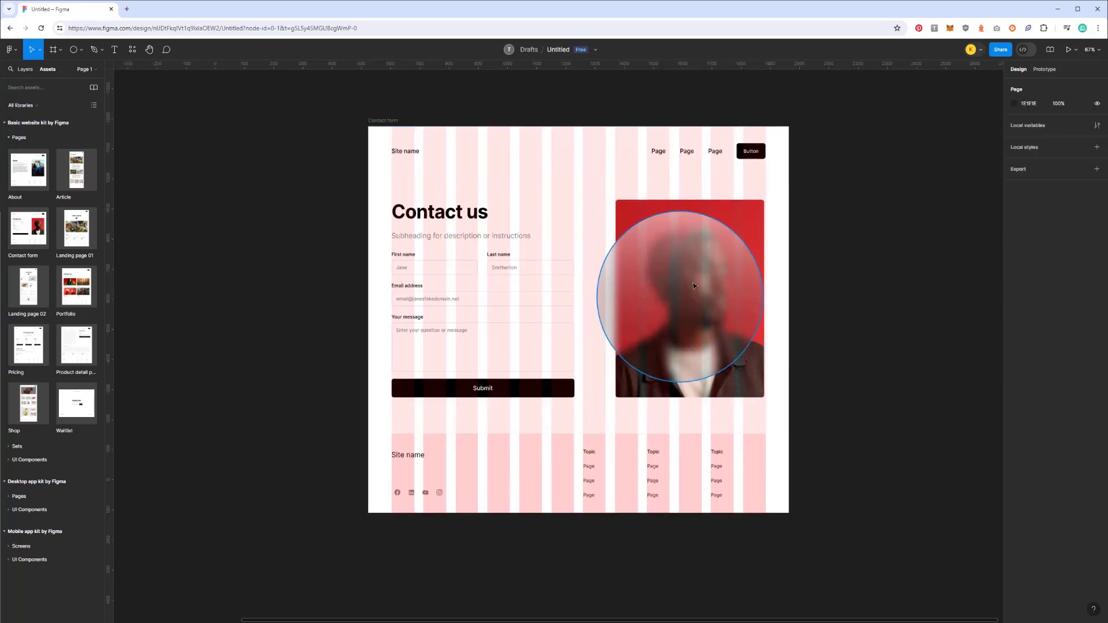
- Hide the Contact form frame's 12-column layout grid and shift the glass circle so it overlaps the photo's left edge
{"action": "left_click", "coordinate": [382, 120]}
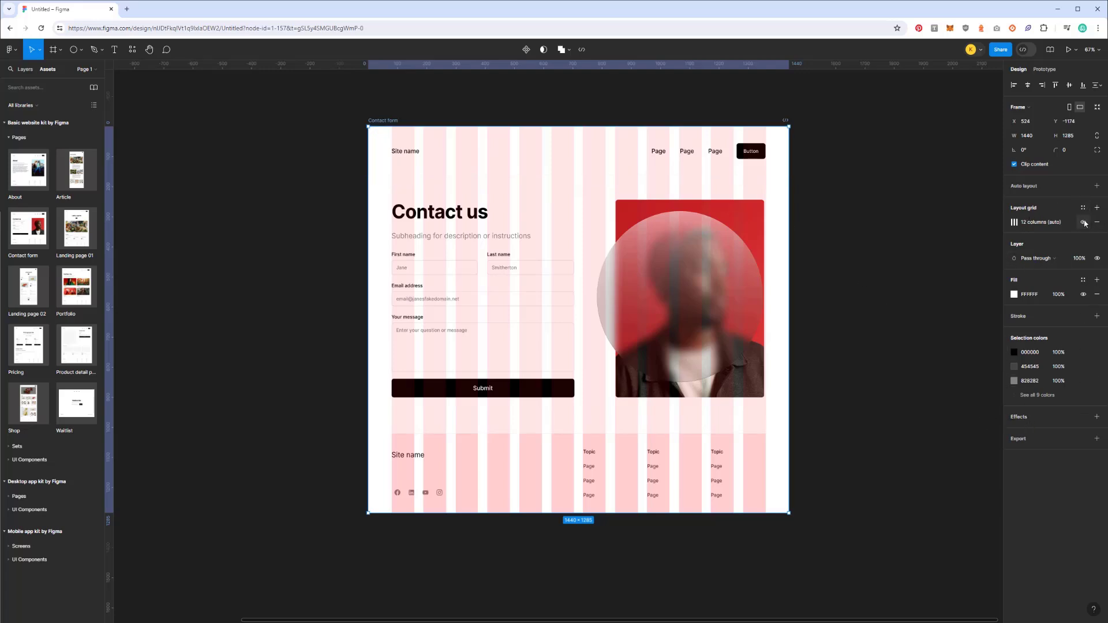
{"action": "left_click", "coordinate": [1083, 221]}
{"action": "left_click", "coordinate": [606, 345]}
{"action": "left_click_drag", "start_coordinate": [605, 346], "coordinate": [587, 294]}
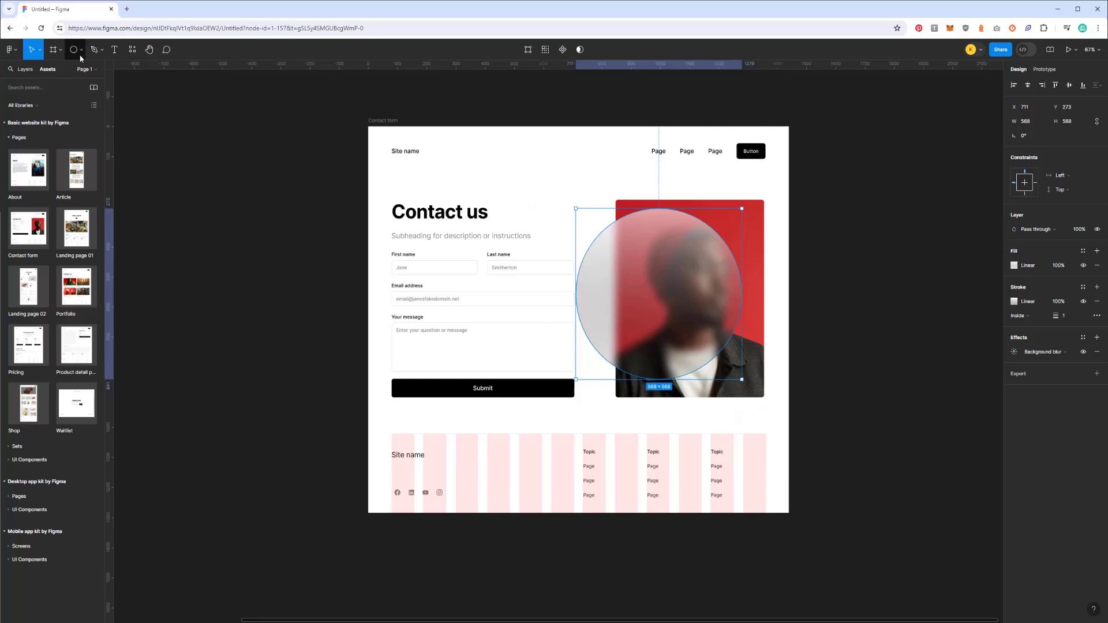
- Edit the glass circle as a vector, moving its path off the contact form onto the empty canvas, and delete all its points
{"action": "double_click", "coordinate": [690, 321]}
{"action": "left_click", "coordinate": [742, 294]}
{"action": "key", "text": "Escape"}
{"action": "left_click_drag", "start_coordinate": [742, 297], "coordinate": [283, 344]}
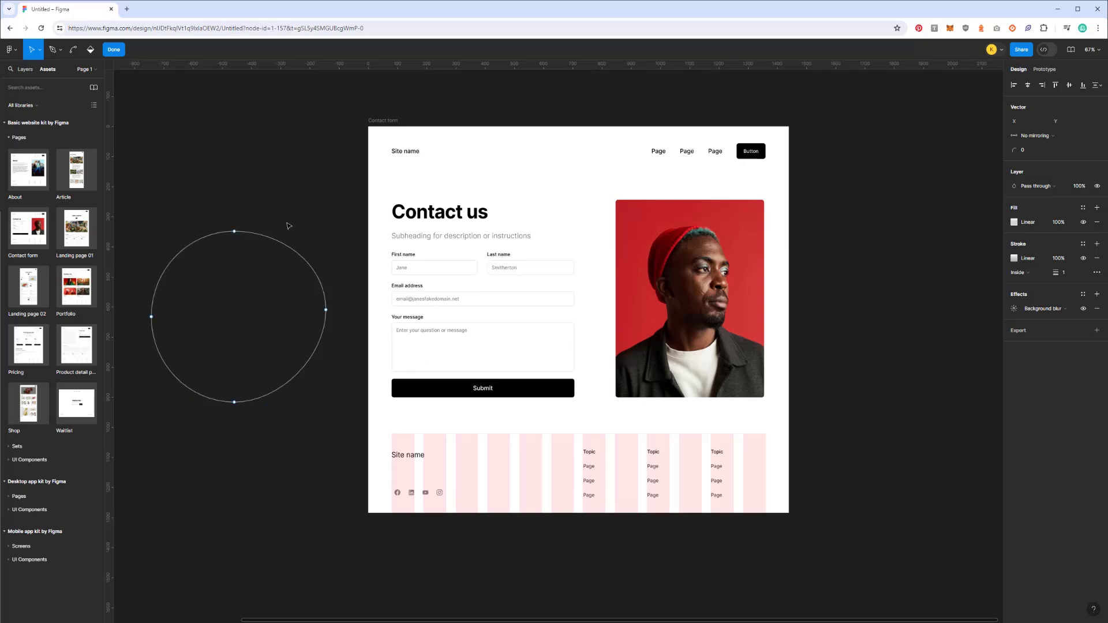
{"action": "left_click", "coordinate": [258, 331]}
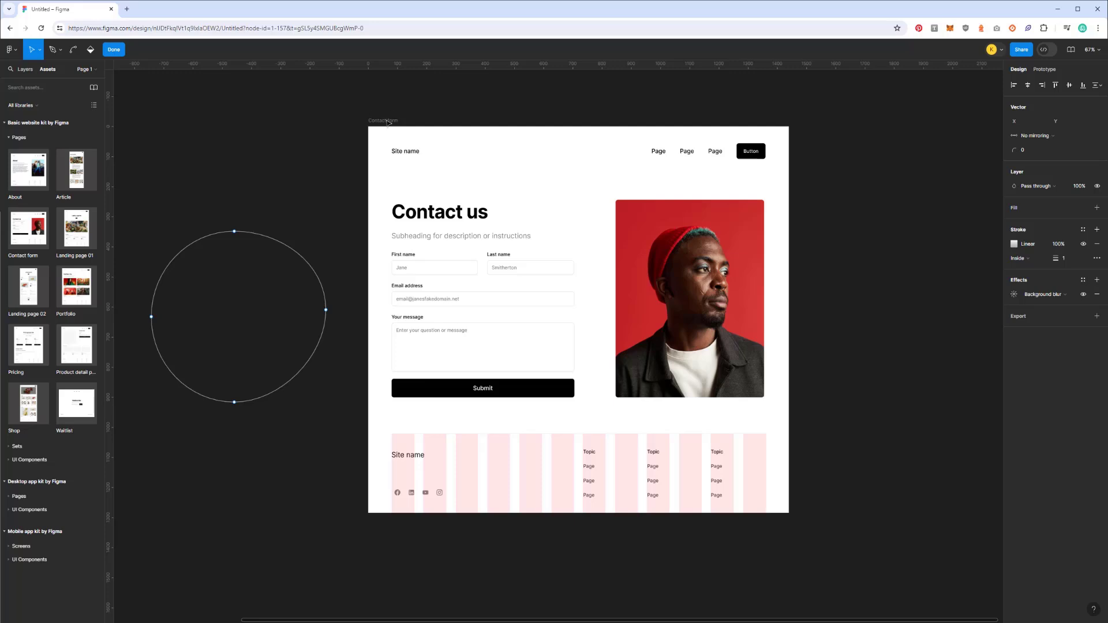
{"action": "left_click_drag", "start_coordinate": [407, 113], "coordinate": [133, 384]}
{"action": "key", "text": "Delete"}
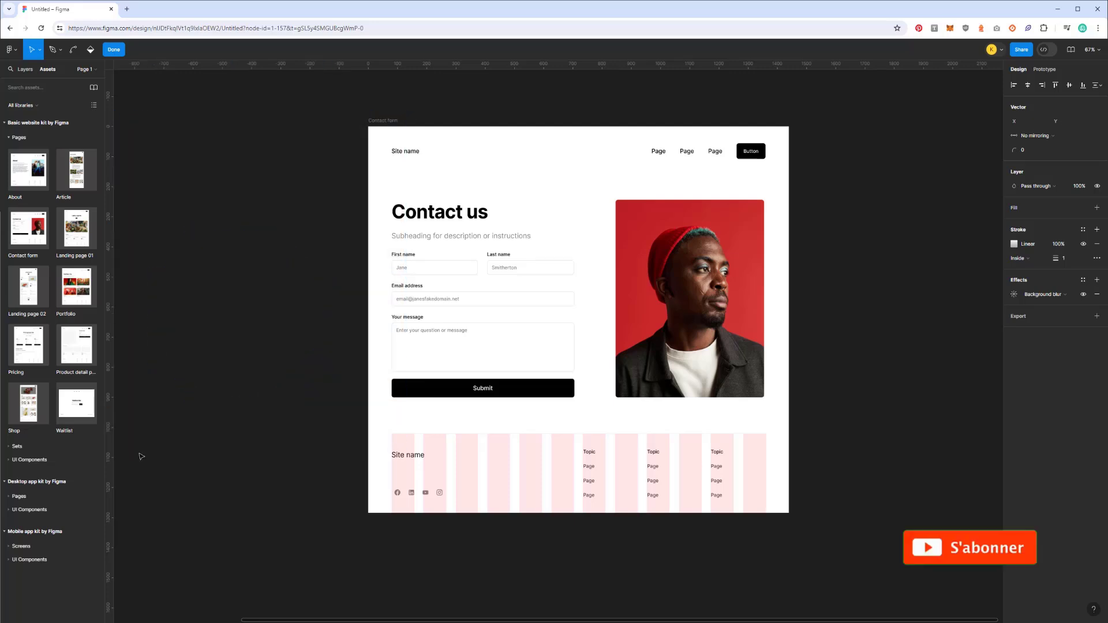